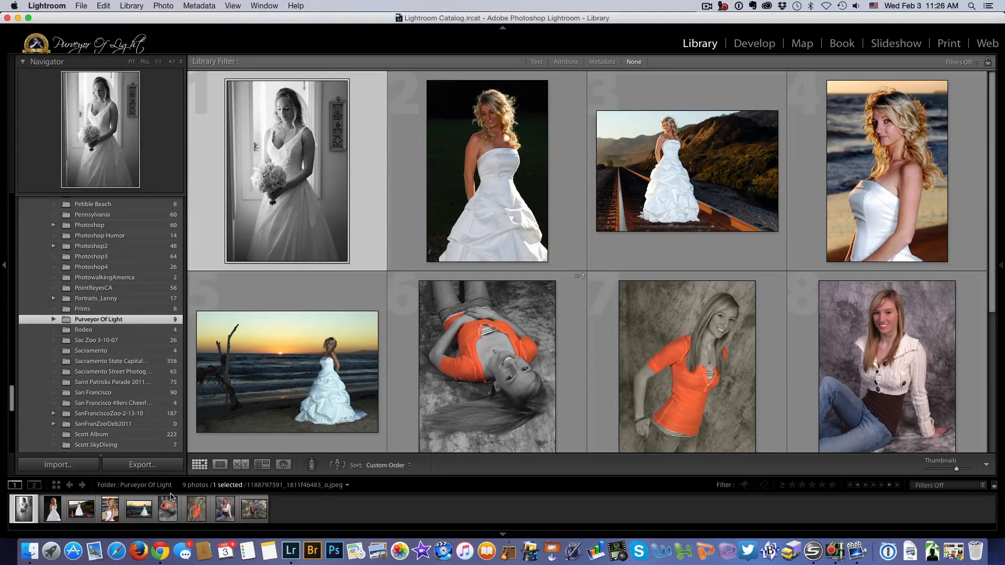
Step: Switch to Chrome to examine the AdobeRGB versus sRGB gamut diagram, and return to Lightroom
{"action": "left_click", "coordinate": [160, 551]}
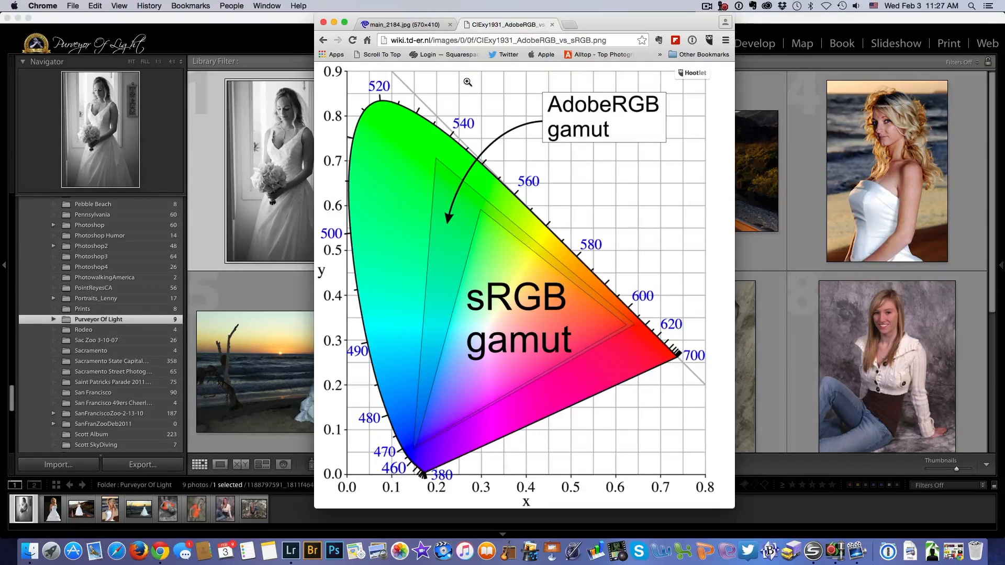
{"action": "left_click", "coordinate": [286, 19]}
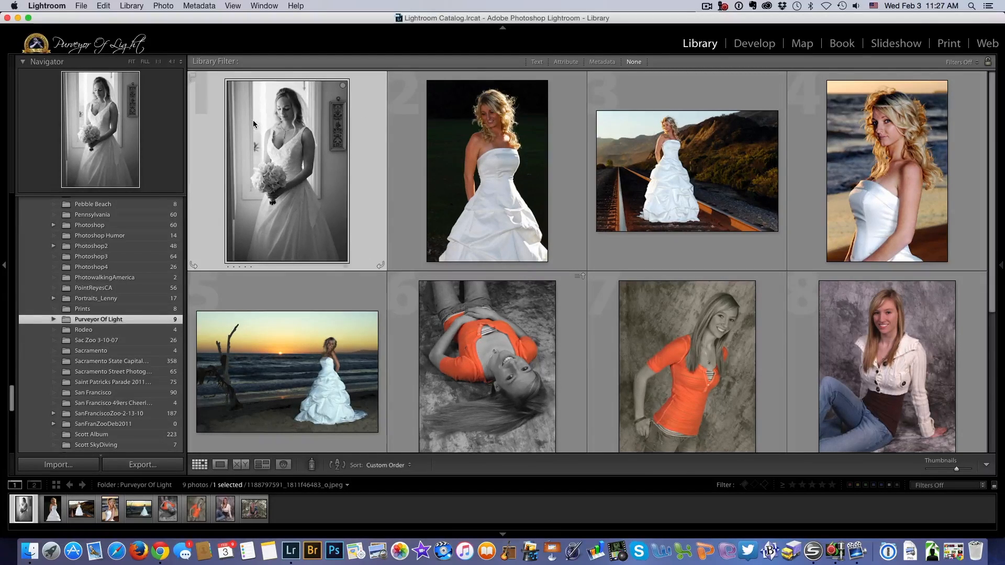
Step: Show the first black-and-white bride photo in Finder and check its colour space in the file info, closing the windows when done
{"action": "mouse_move", "coordinate": [253, 120]}
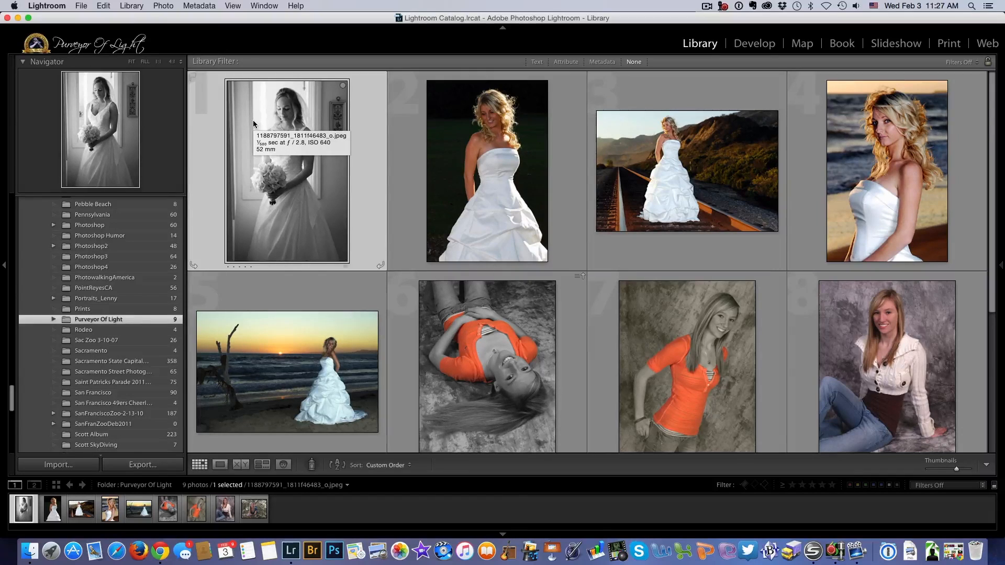
{"action": "right_click", "coordinate": [355, 121]}
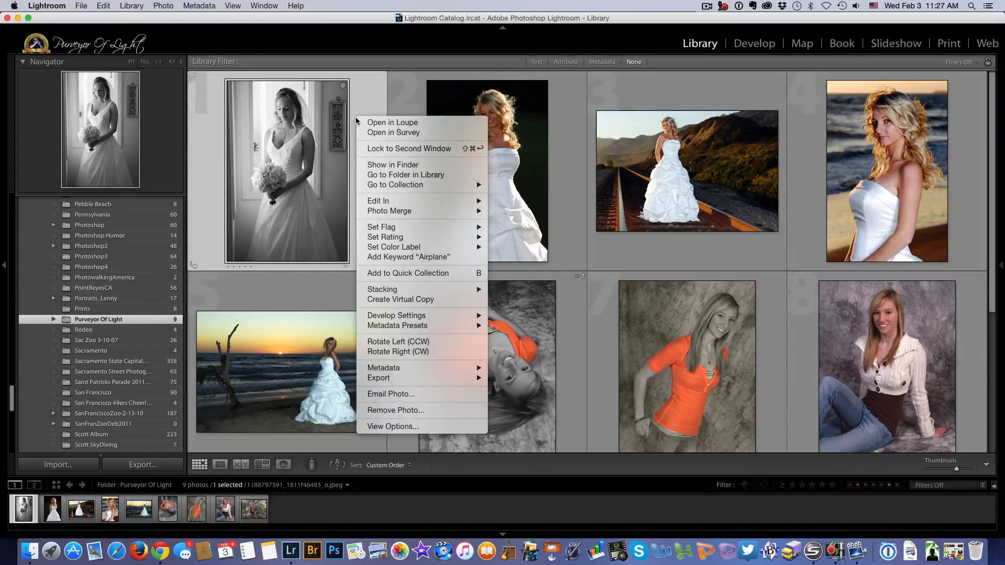
{"action": "left_click", "coordinate": [393, 166]}
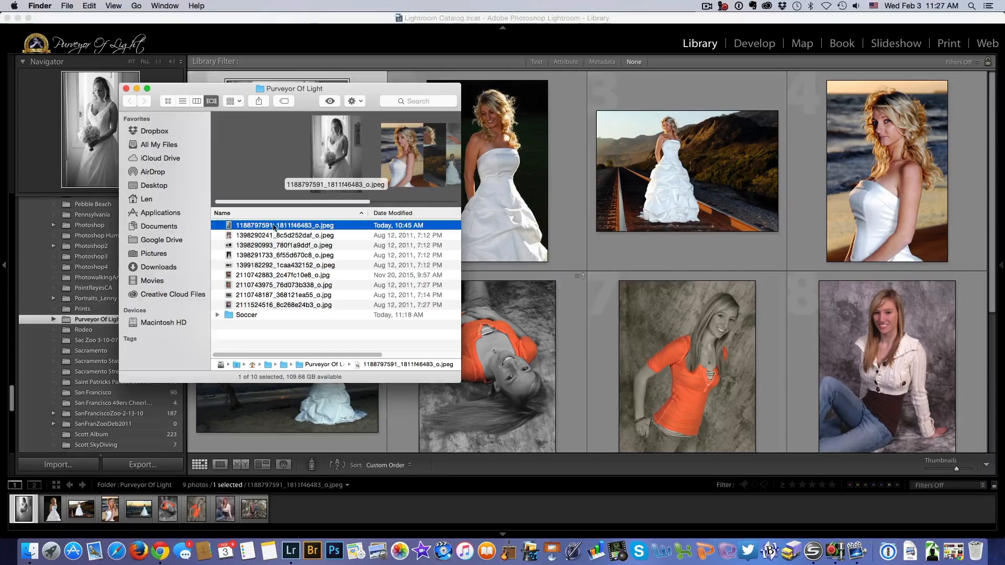
{"action": "right_click", "coordinate": [295, 226]}
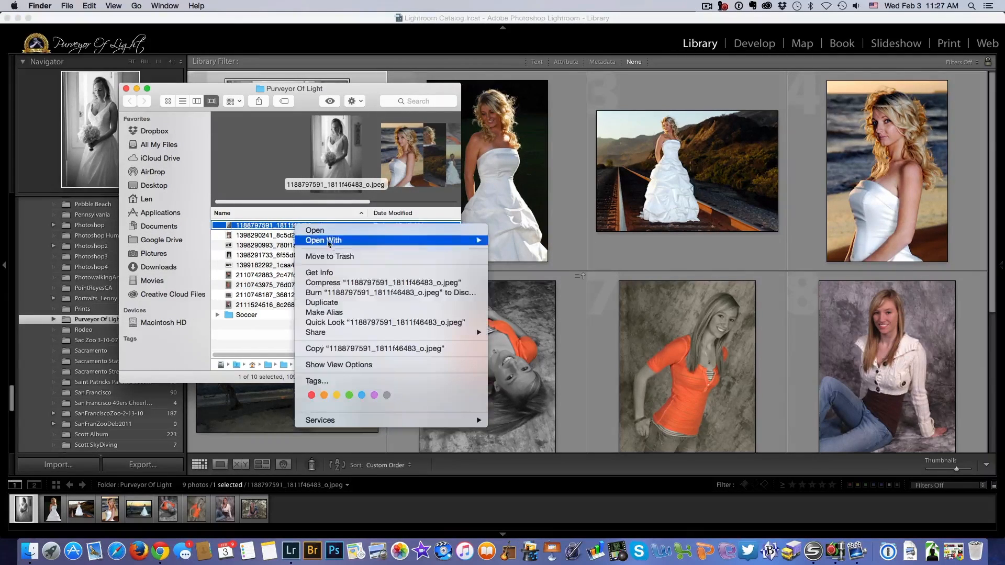
{"action": "left_click", "coordinate": [321, 272]}
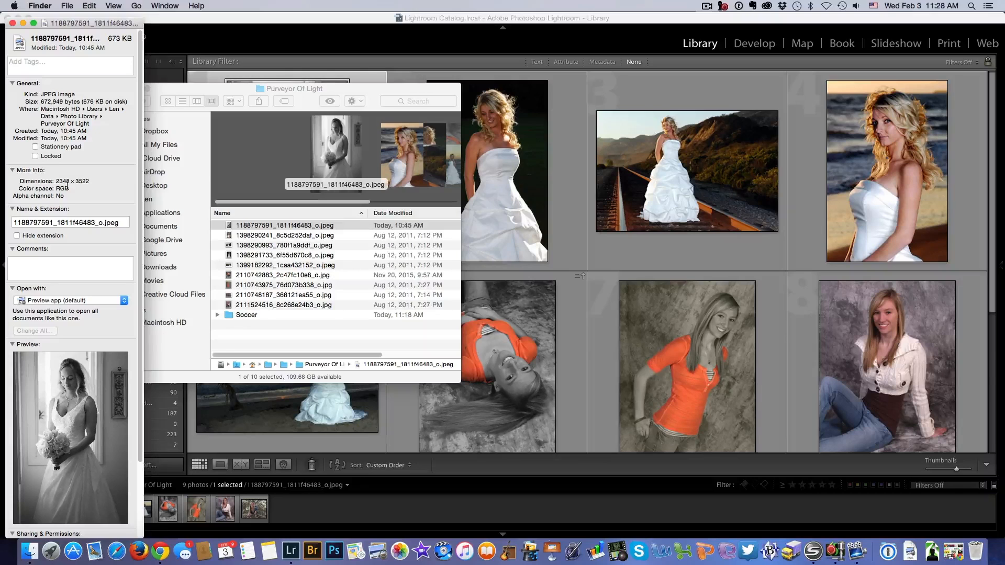
{"action": "left_click", "coordinate": [13, 23]}
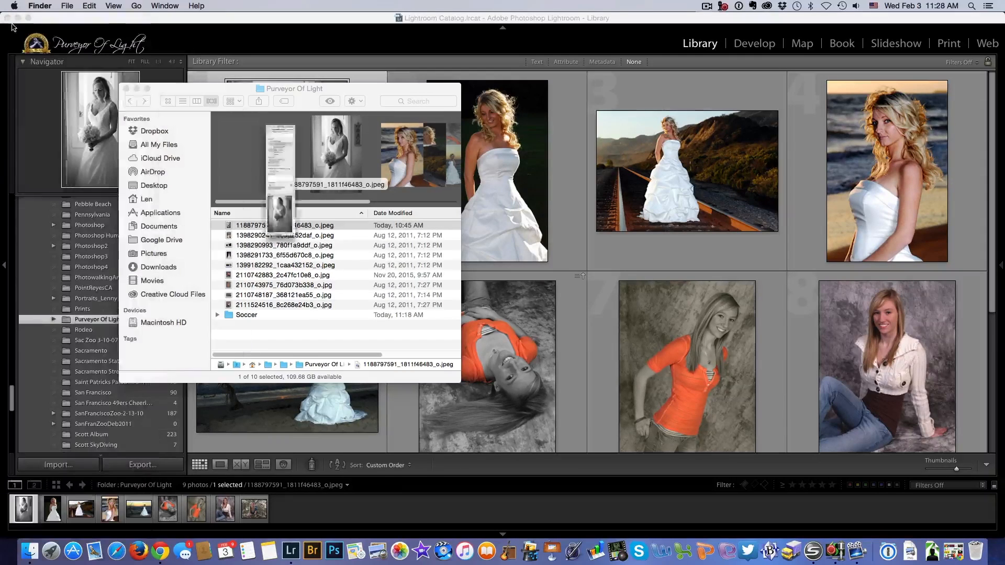
{"action": "left_click", "coordinate": [125, 89]}
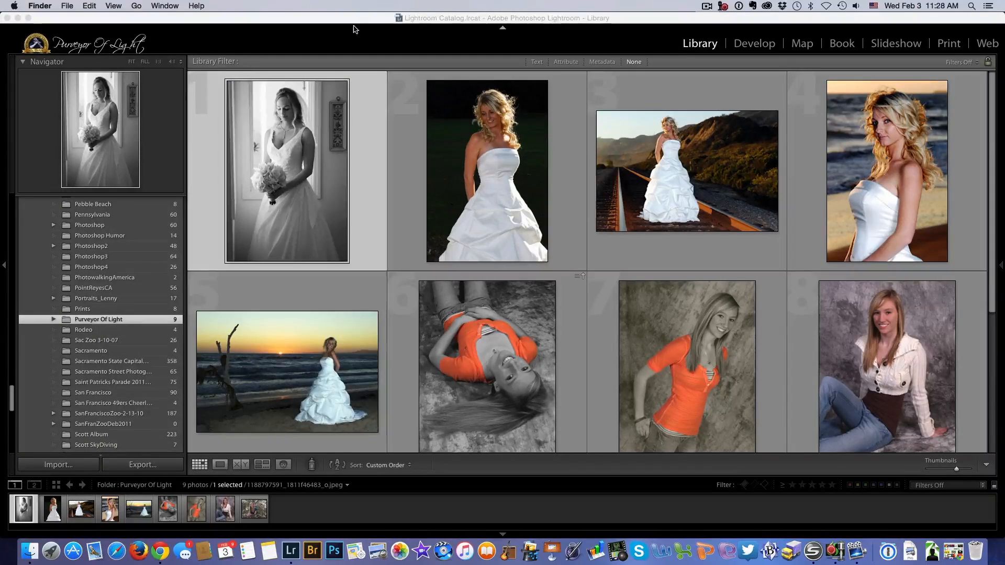
{"action": "left_click", "coordinate": [364, 99]}
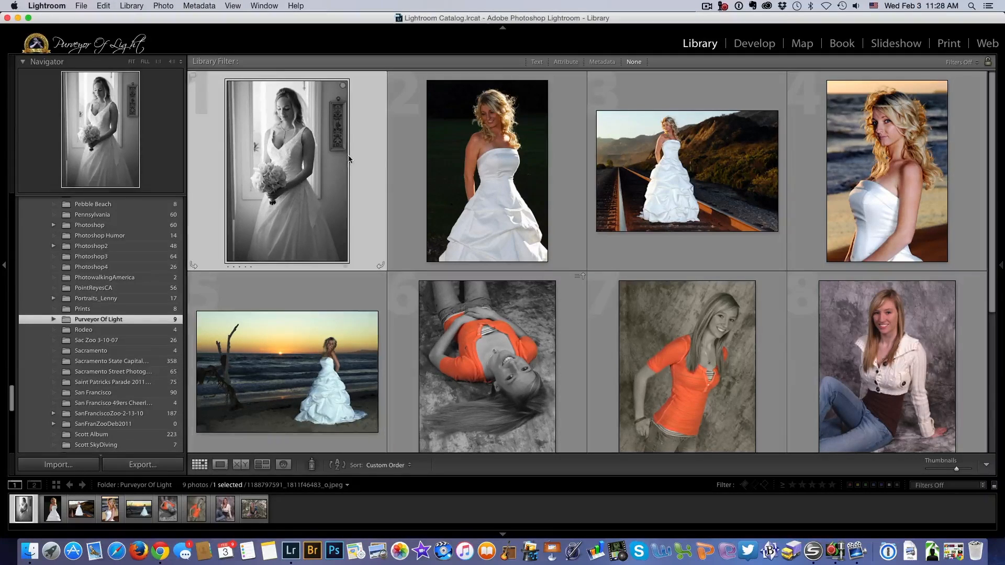
Step: Open the export settings for the selected photo with Hard Drive as the destination, and browse the possible destination folders without picking one
{"action": "left_click", "coordinate": [154, 468]}
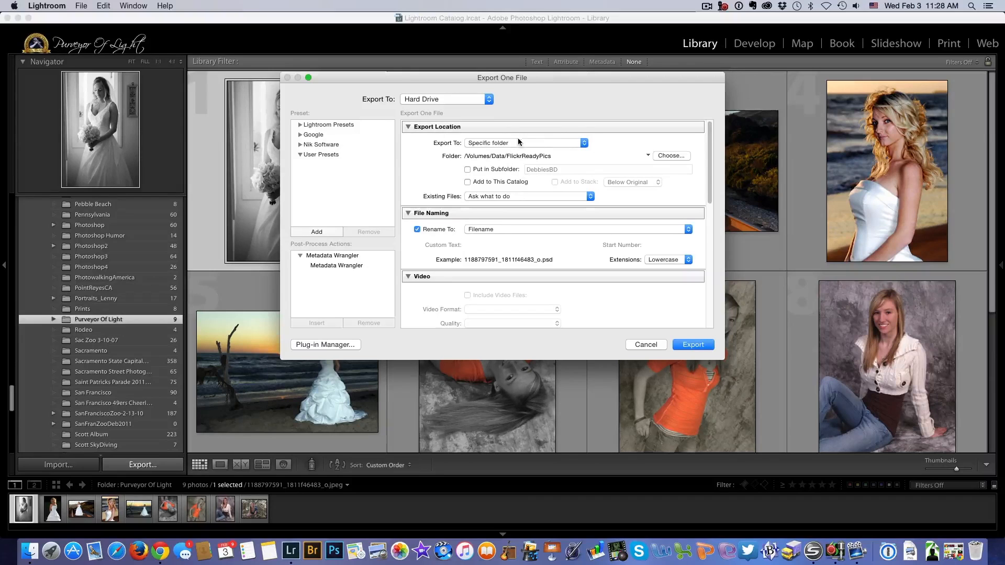
{"action": "left_click", "coordinate": [488, 99]}
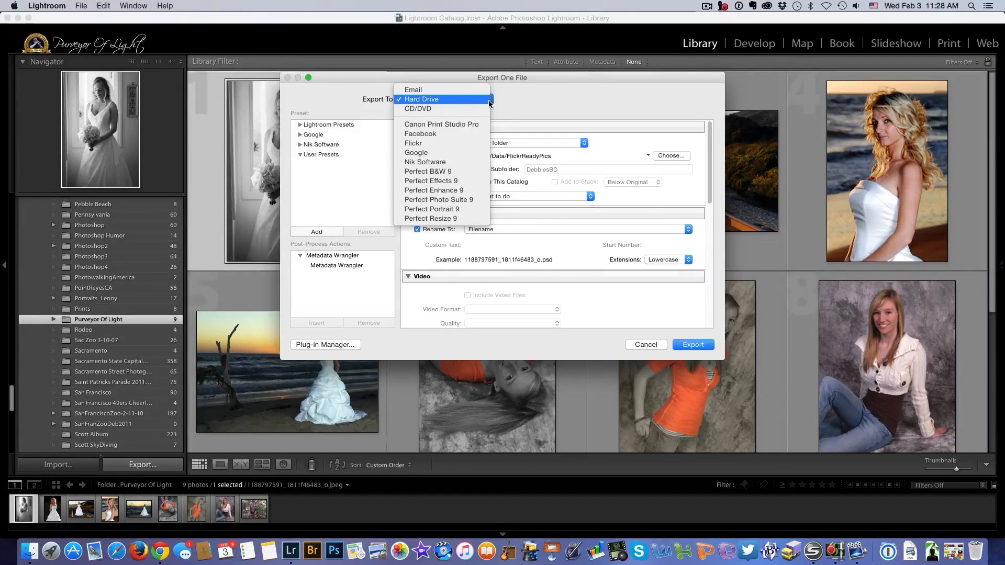
{"action": "left_click", "coordinate": [451, 103]}
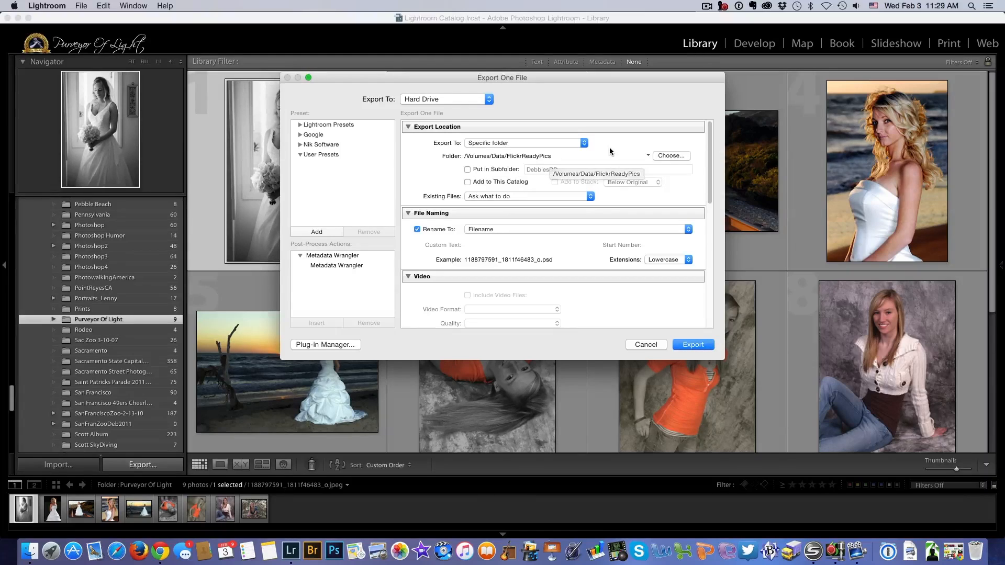
{"action": "left_click", "coordinate": [671, 155]}
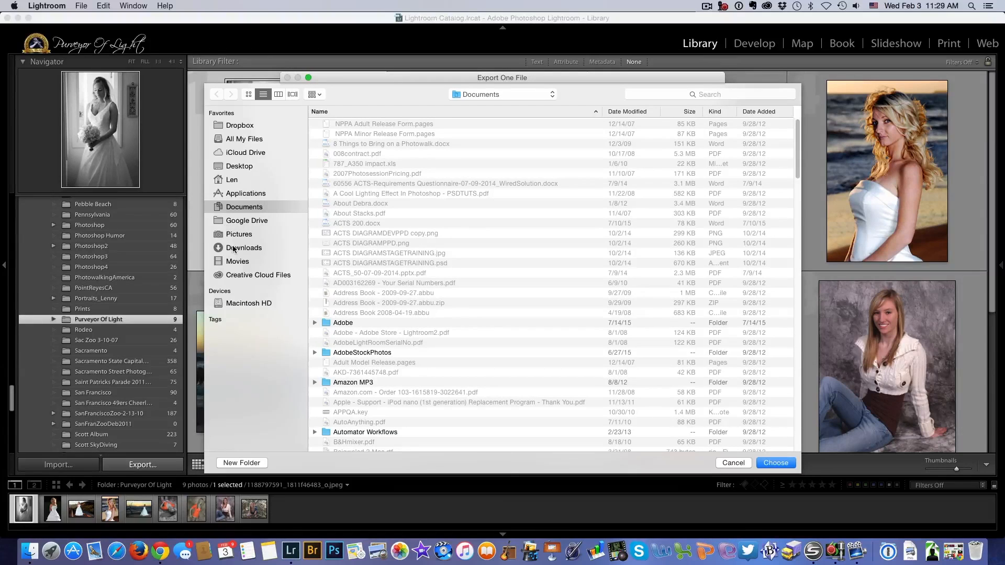
{"action": "left_click", "coordinate": [727, 463]}
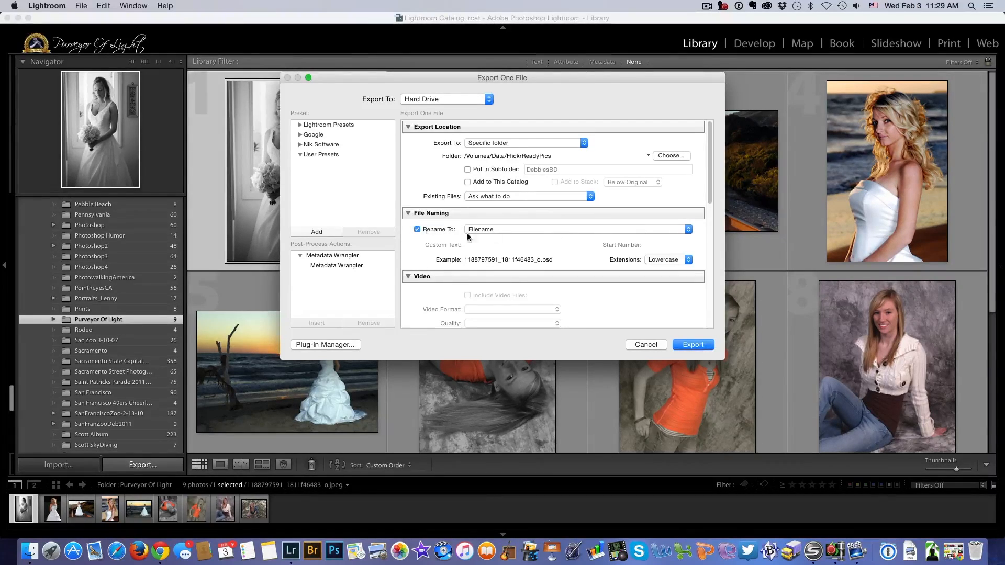
Step: Set the export file naming to Custom Name - Original File Number with the custom text "srbg"
{"action": "left_click", "coordinate": [688, 230]}
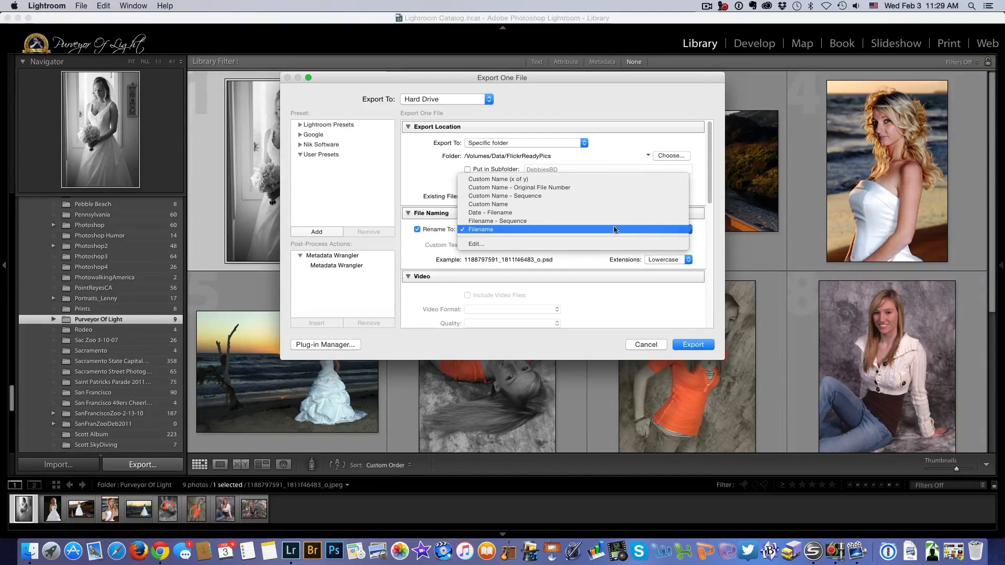
{"action": "left_click", "coordinate": [535, 188]}
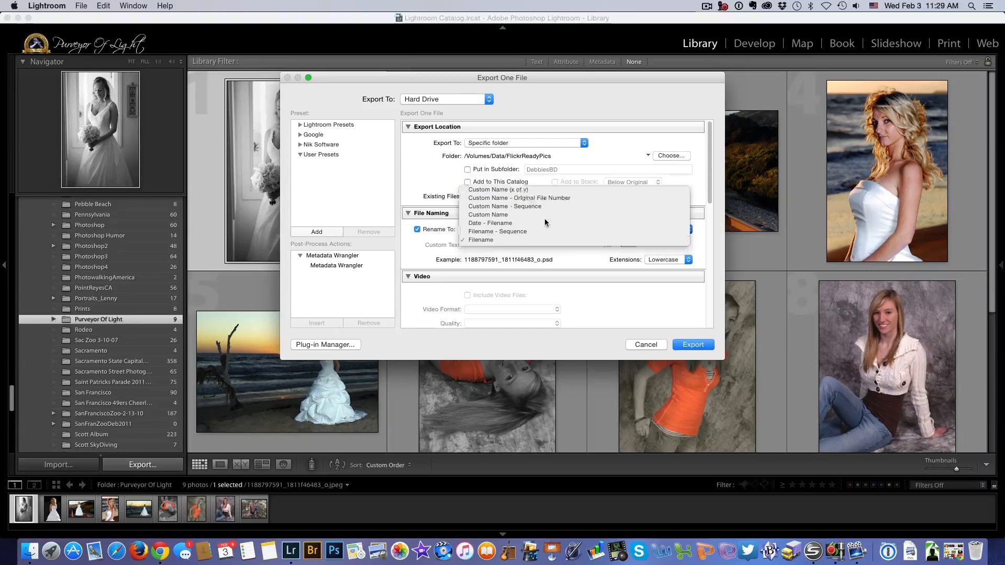
{"action": "double_click", "coordinate": [479, 245]}
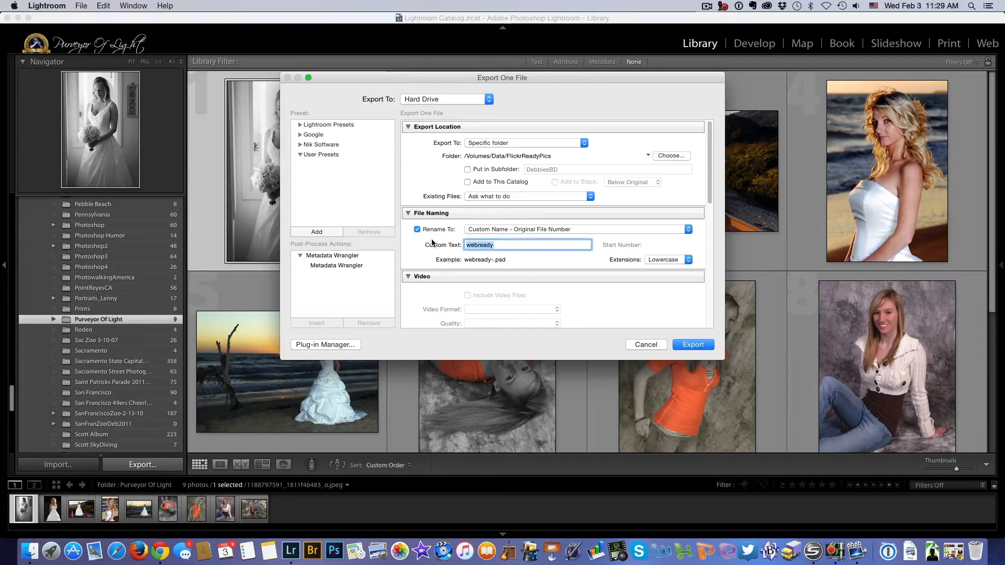
{"action": "type", "text": "w"}
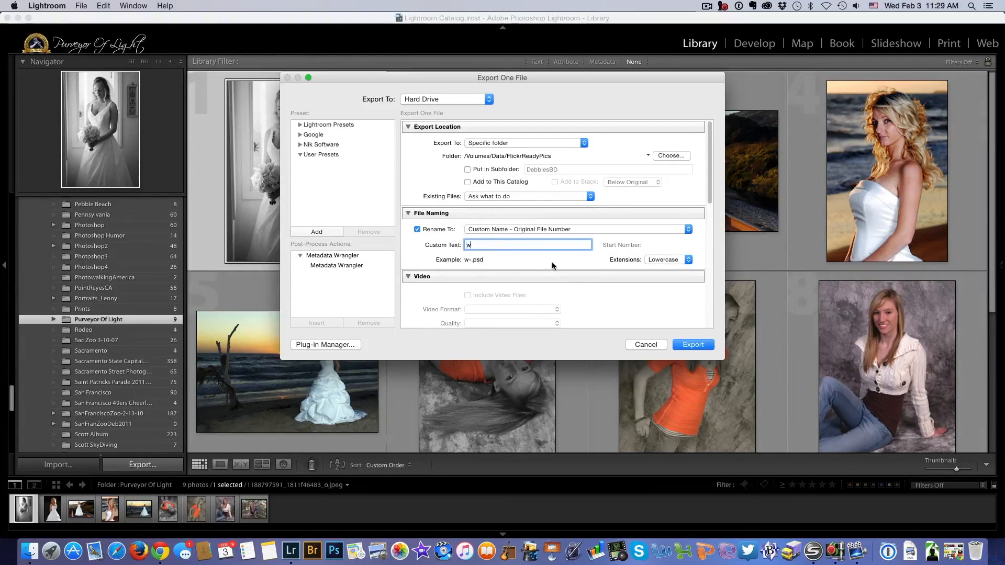
{"action": "type", "text": "eb"}
{"action": "key", "text": "BackSpace"}
{"action": "key", "text": "BackSpace"}
{"action": "key", "text": "BackSpace"}
{"action": "type", "text": "srbg"}
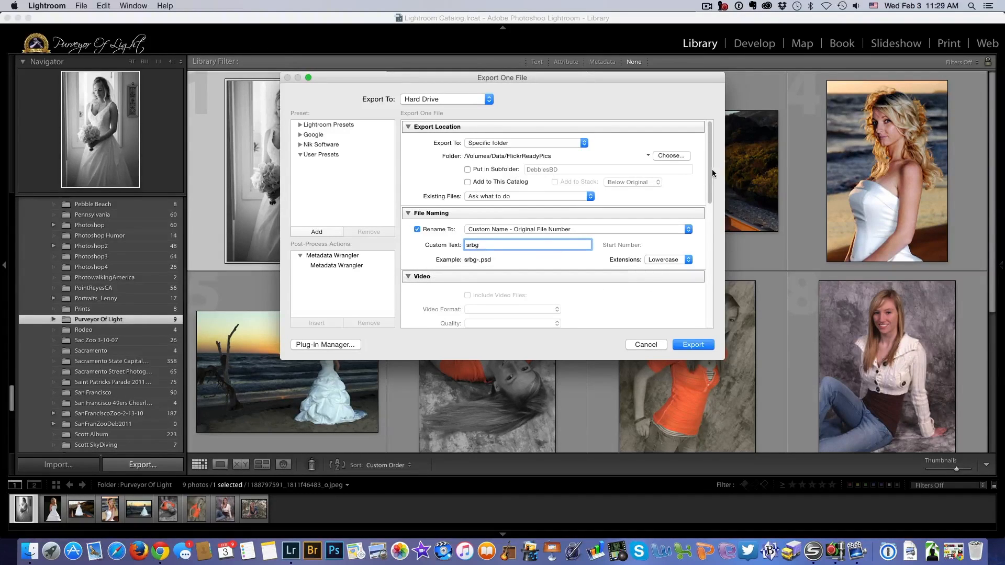
Step: Set the export file format to JPEG at quality 80 with the sRGB color space
{"action": "left_click_drag", "start_coordinate": [712, 169], "coordinate": [709, 220]}
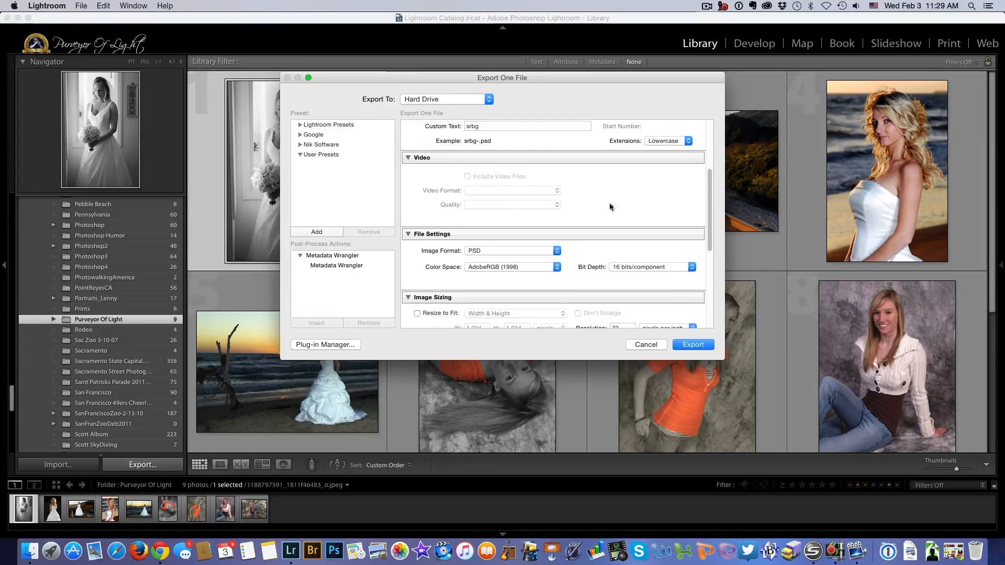
{"action": "left_click_drag", "start_coordinate": [708, 197], "coordinate": [702, 225]}
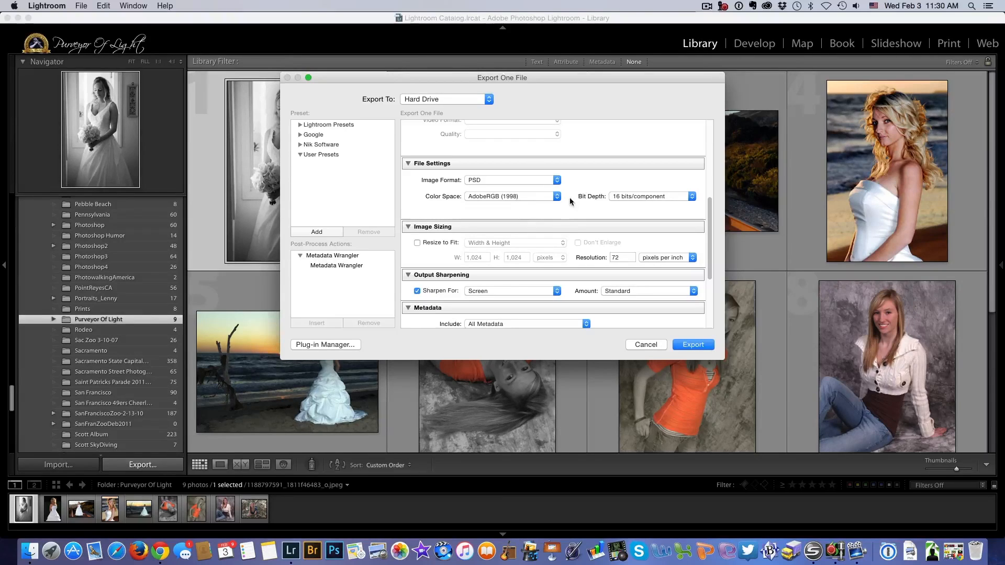
{"action": "left_click", "coordinate": [558, 181]}
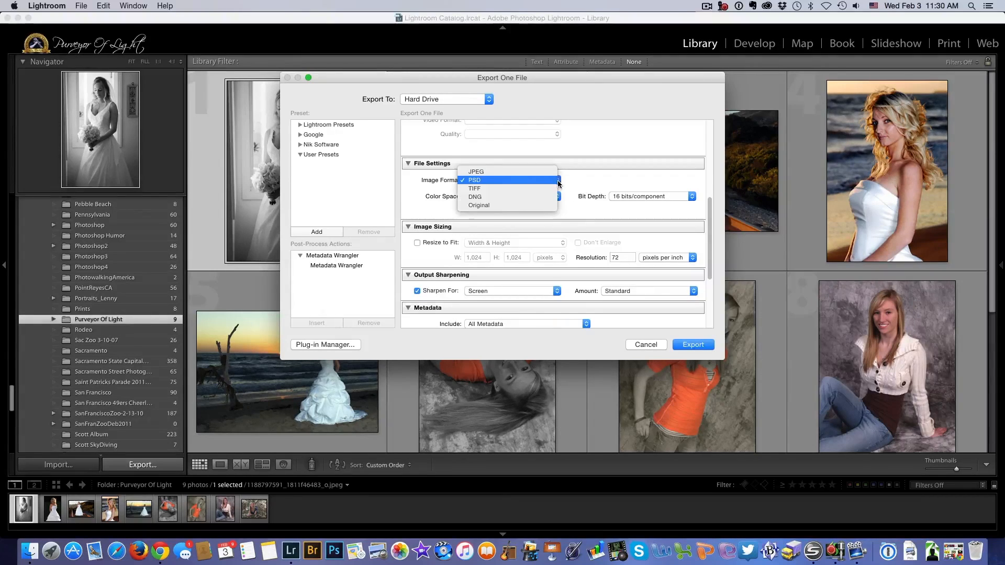
{"action": "left_click", "coordinate": [510, 172]}
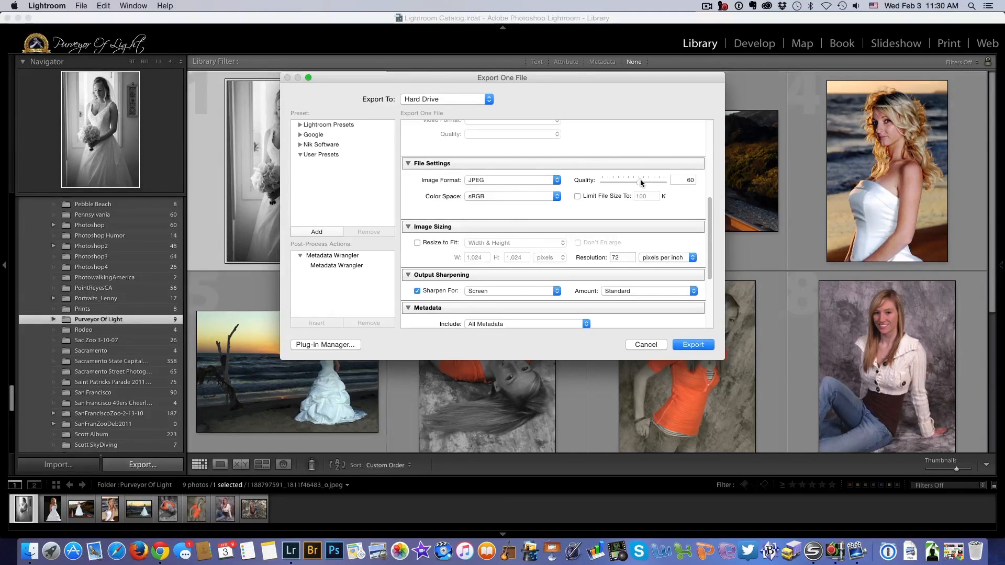
{"action": "left_click_drag", "start_coordinate": [640, 182], "coordinate": [652, 180]}
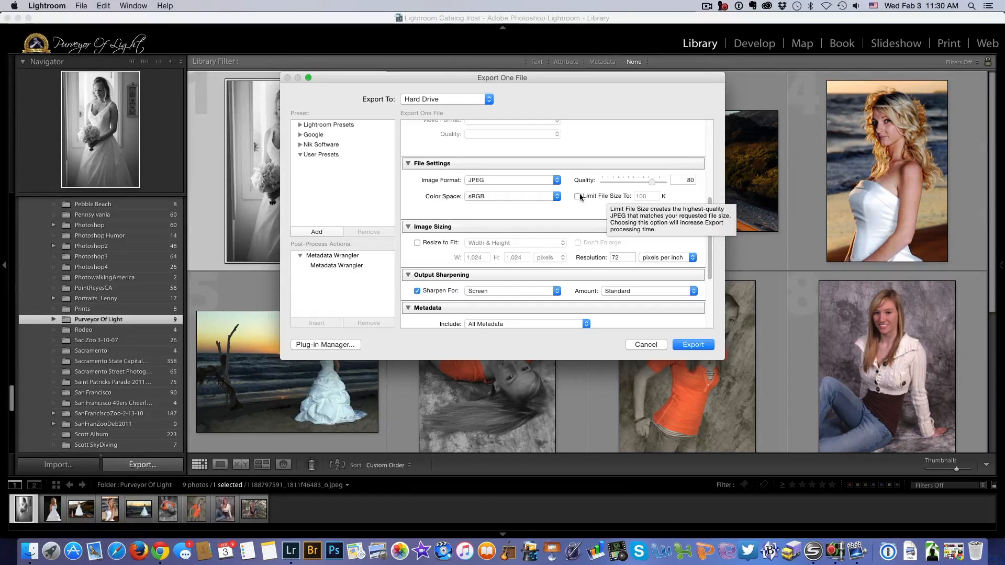
{"action": "left_click", "coordinate": [558, 195]}
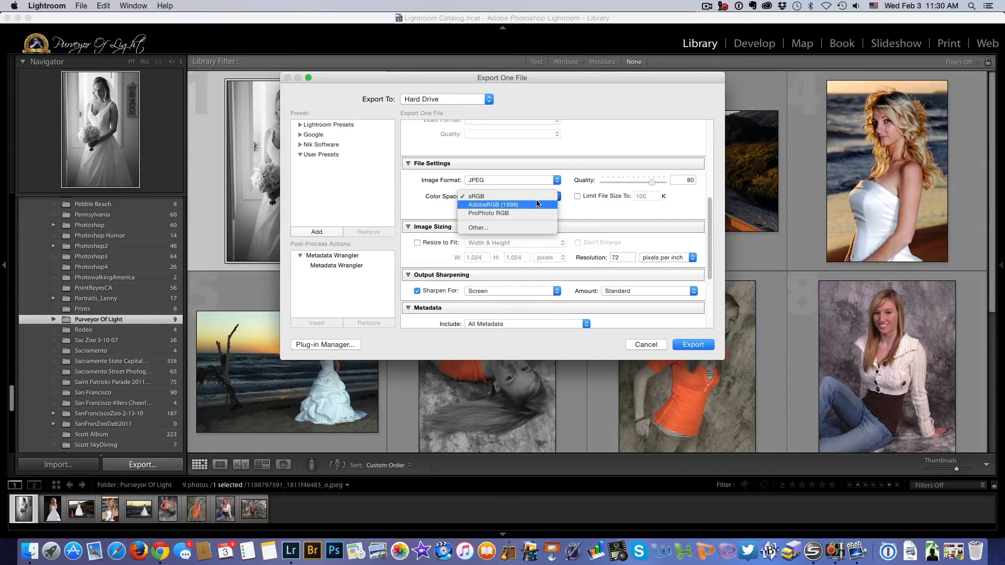
{"action": "left_click", "coordinate": [496, 197]}
Step: Resize the exported image to a long edge of 750 pixels and prevent it from being enlarged
{"action": "left_click_drag", "start_coordinate": [711, 212], "coordinate": [568, 228]}
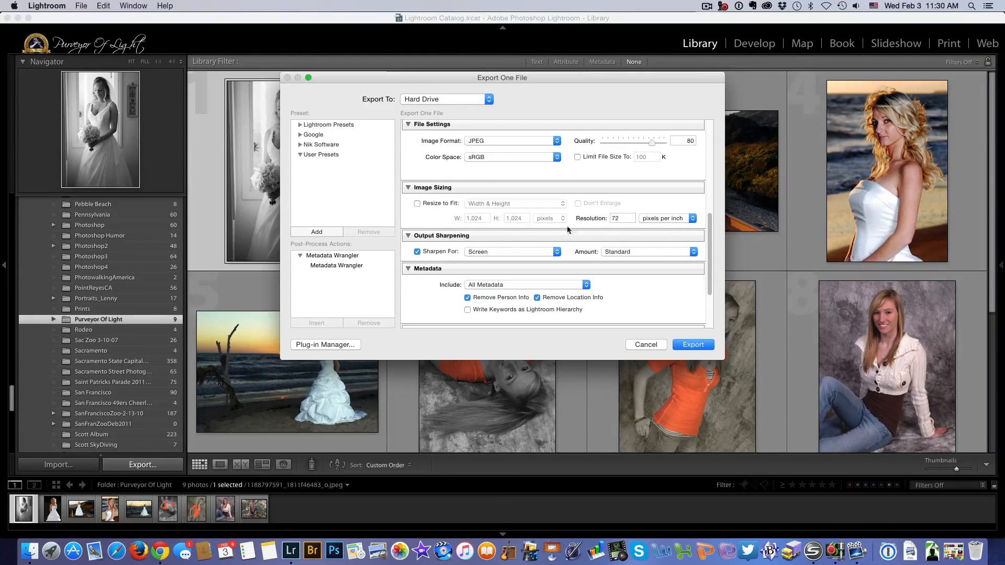
{"action": "left_click", "coordinate": [417, 204]}
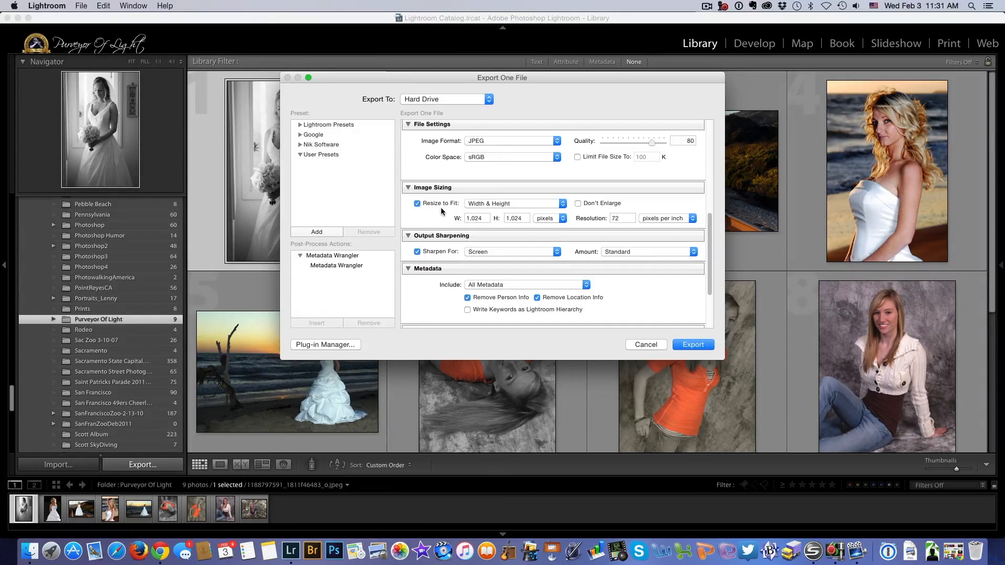
{"action": "left_click", "coordinate": [567, 201]}
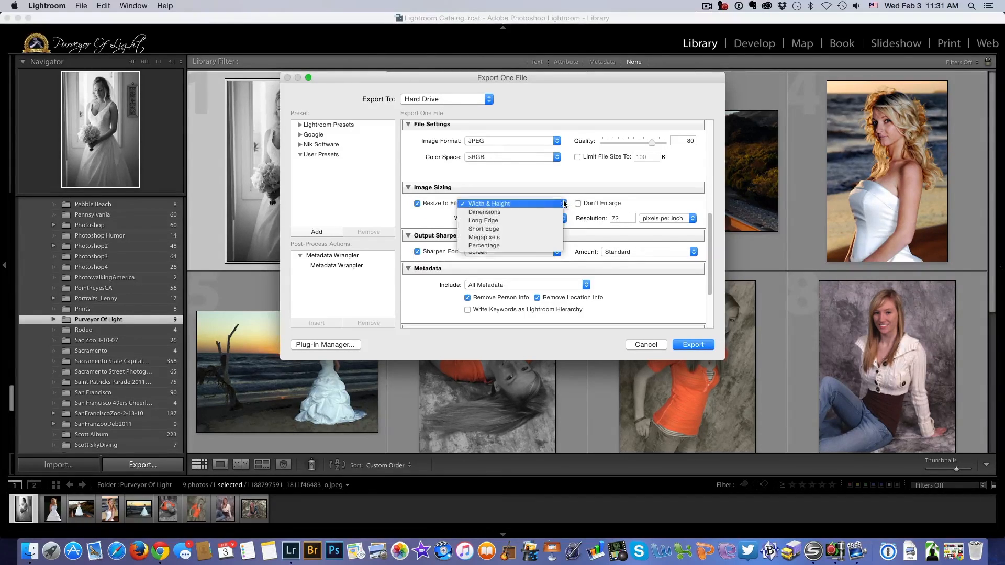
{"action": "left_click", "coordinate": [499, 220]}
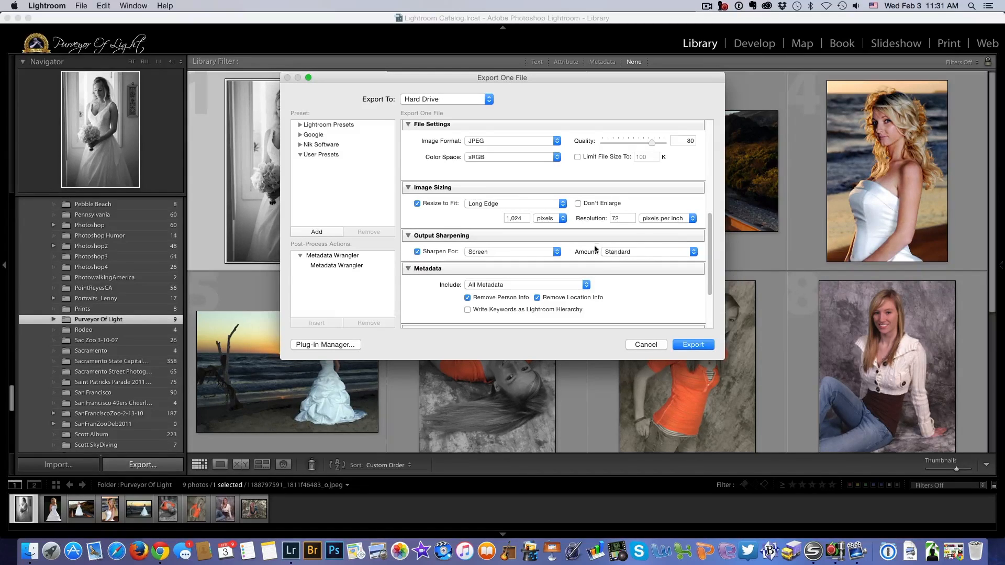
{"action": "double_click", "coordinate": [518, 218]}
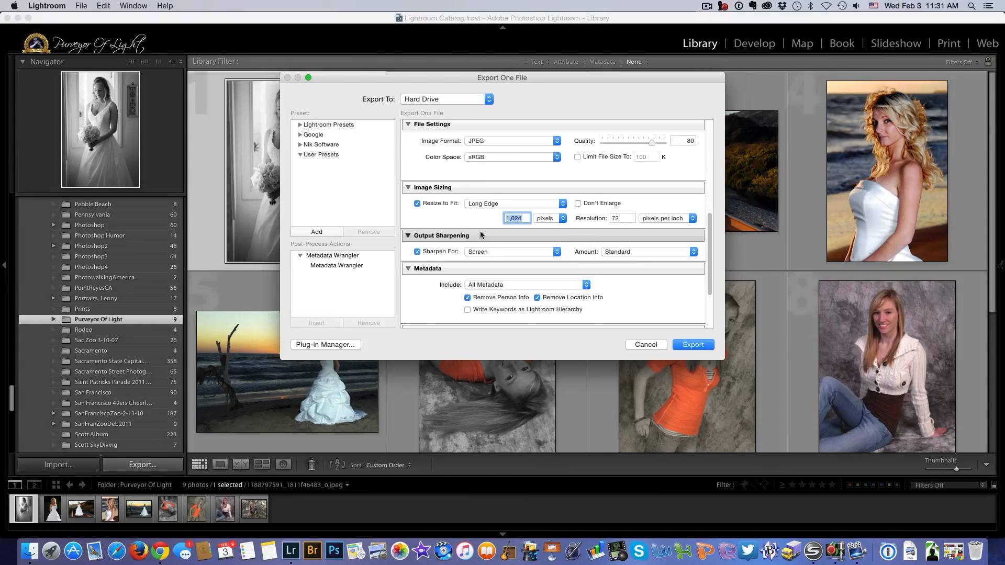
{"action": "type", "text": "750"}
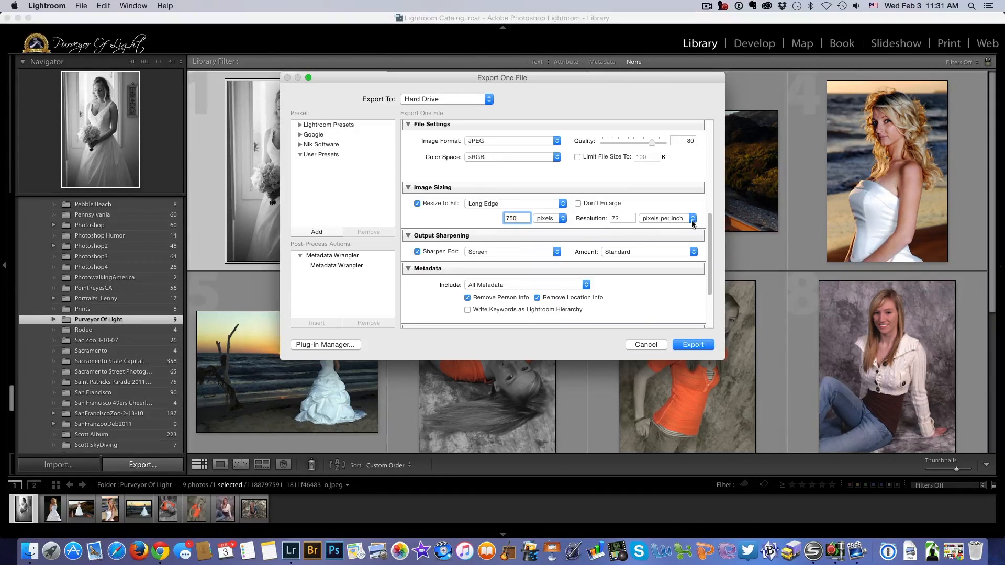
{"action": "left_click", "coordinate": [577, 203]}
Step: Check the output sharpening choices for medium and amount, keeping Screen and Standard
{"action": "left_click", "coordinate": [558, 253]}
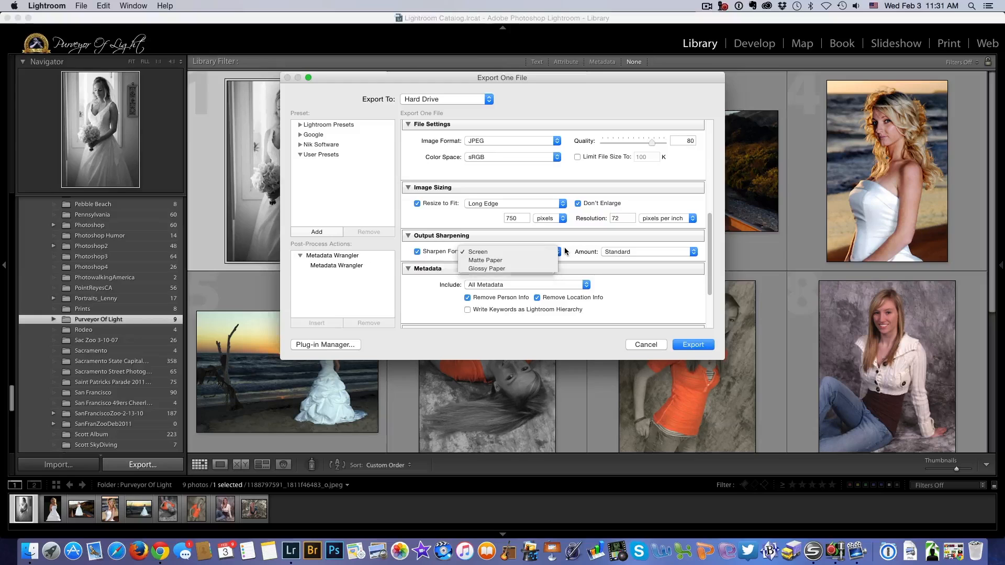
{"action": "left_click", "coordinate": [564, 251]}
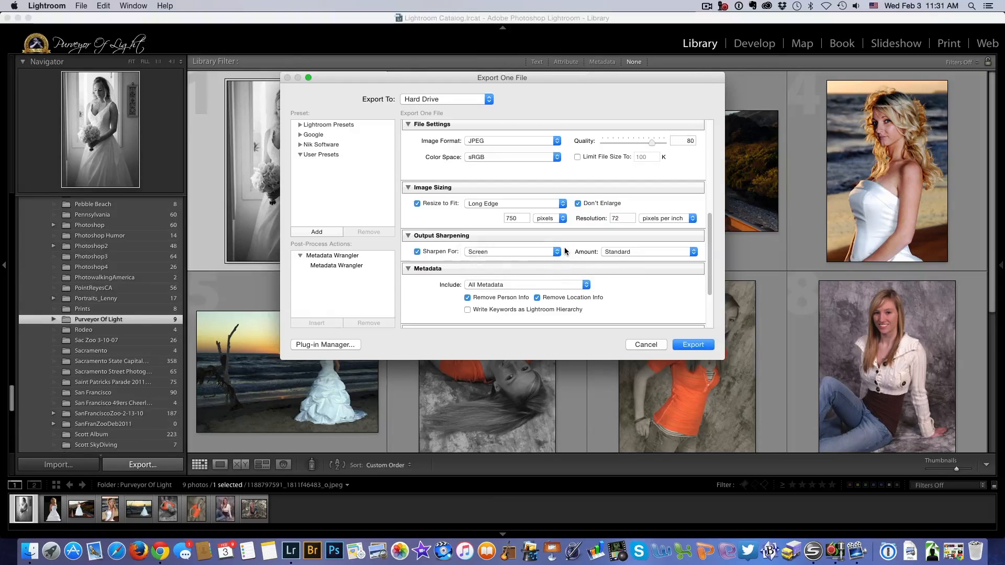
{"action": "left_click", "coordinate": [694, 252]}
{"action": "left_click", "coordinate": [703, 248]}
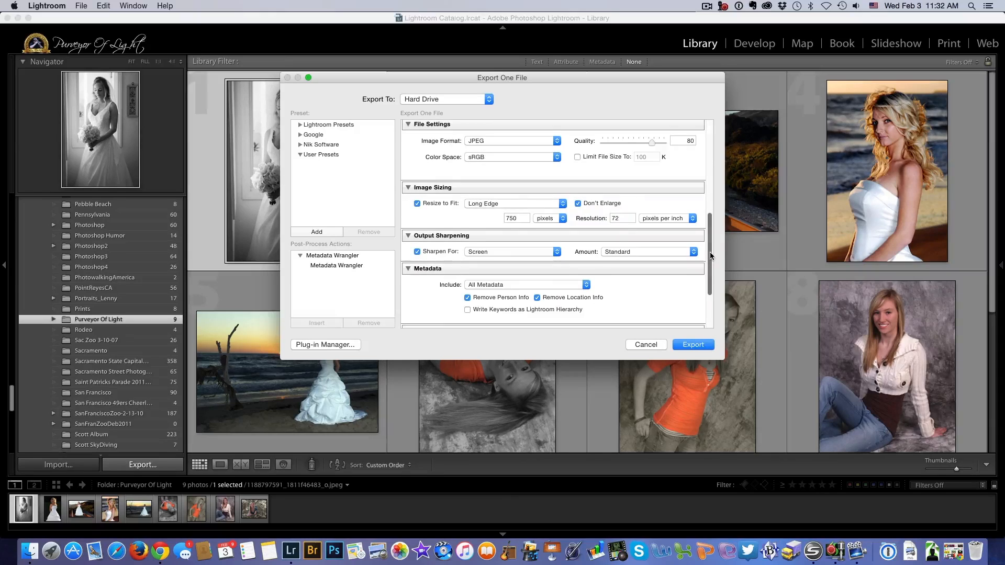
Step: Switch Remove Person Info and Remove Location Info off and back on in the export metadata settings
{"action": "scroll", "coordinate": [708, 259], "scroll_direction": "down", "scroll_amount": 5}
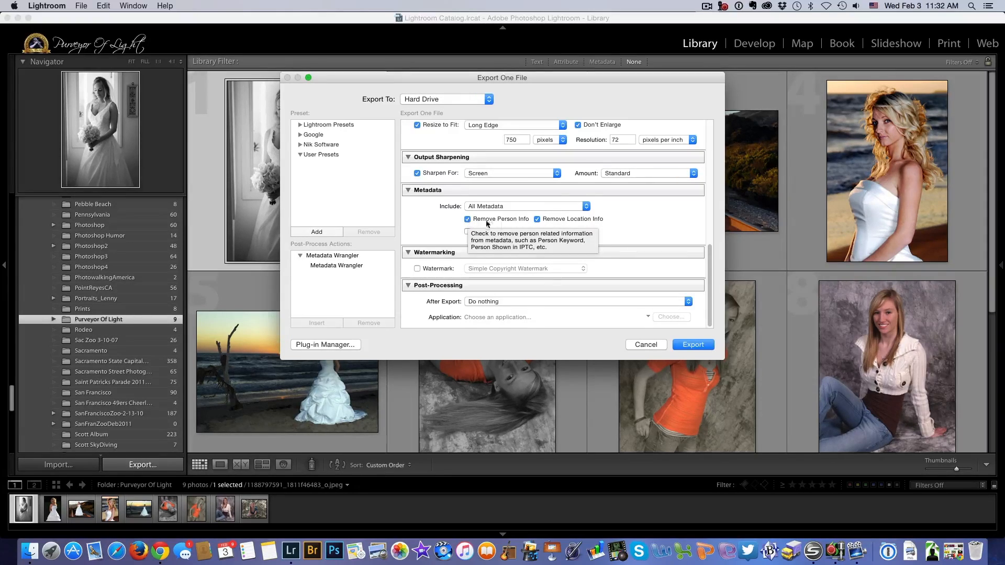
{"action": "left_click", "coordinate": [538, 220]}
{"action": "left_click", "coordinate": [468, 219]}
{"action": "left_click", "coordinate": [469, 220]}
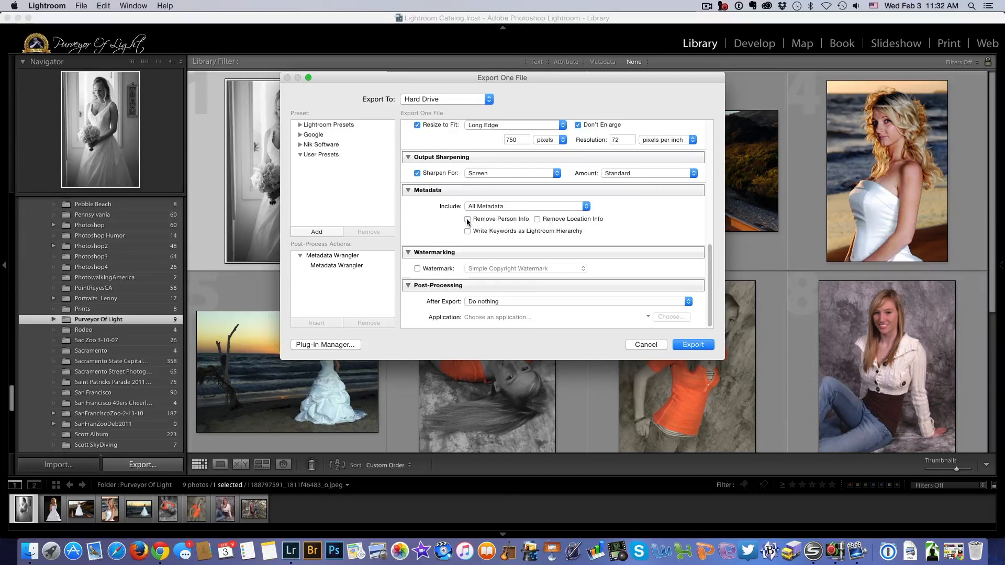
{"action": "left_click", "coordinate": [536, 220]}
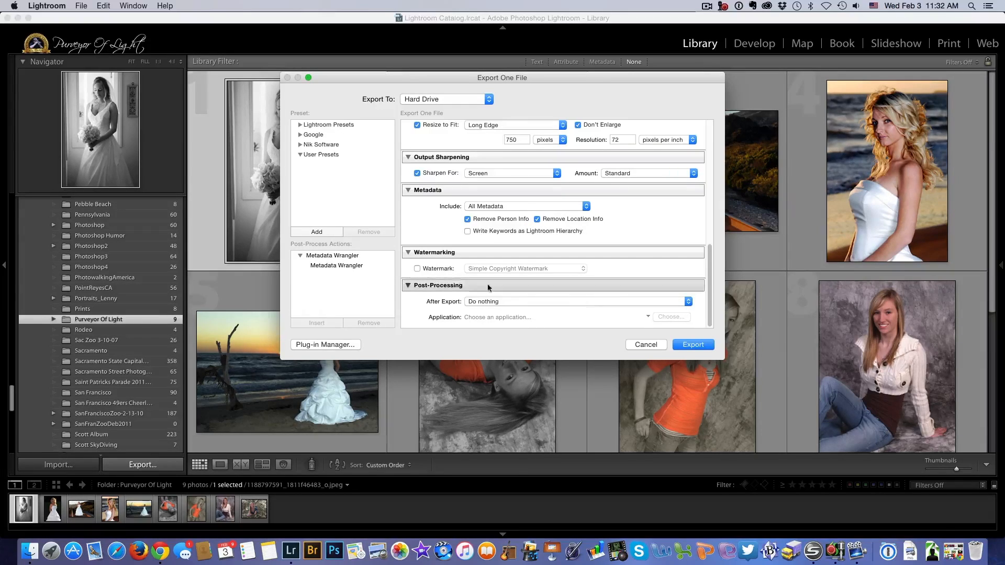
Step: Save the current export settings as a user preset named "Web Ready", and close the export dialog without exporting
{"action": "left_click_drag", "start_coordinate": [708, 282], "coordinate": [698, 137]}
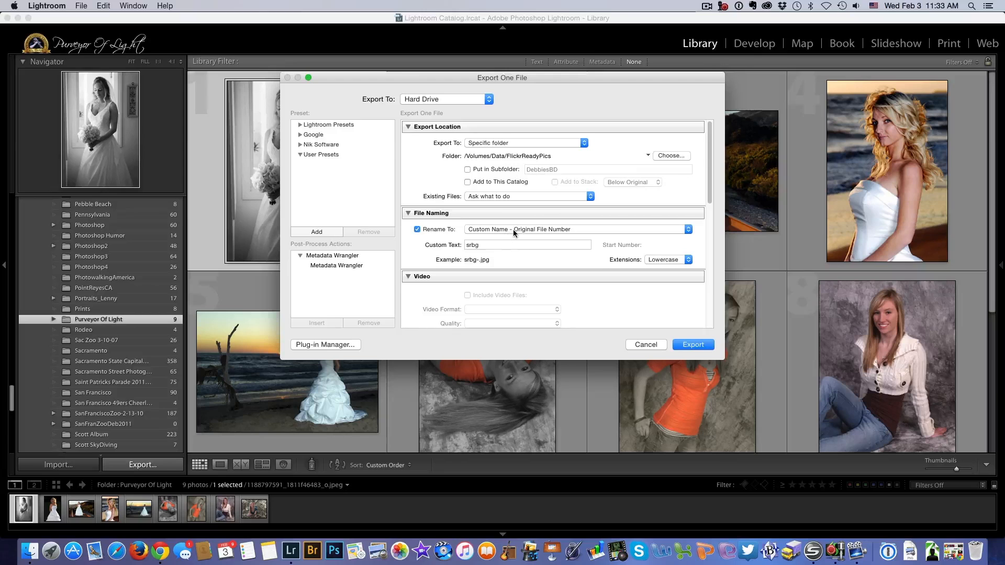
{"action": "left_click_drag", "start_coordinate": [710, 175], "coordinate": [709, 261]}
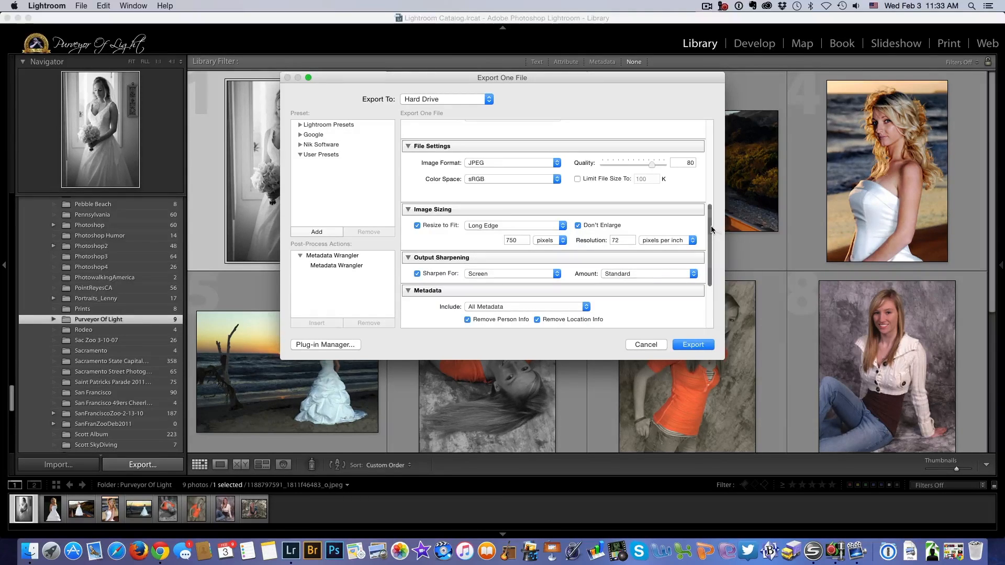
{"action": "scroll", "coordinate": [710, 242], "scroll_direction": "down", "scroll_amount": 2}
{"action": "scroll", "coordinate": [710, 242], "scroll_direction": "down", "scroll_amount": 5}
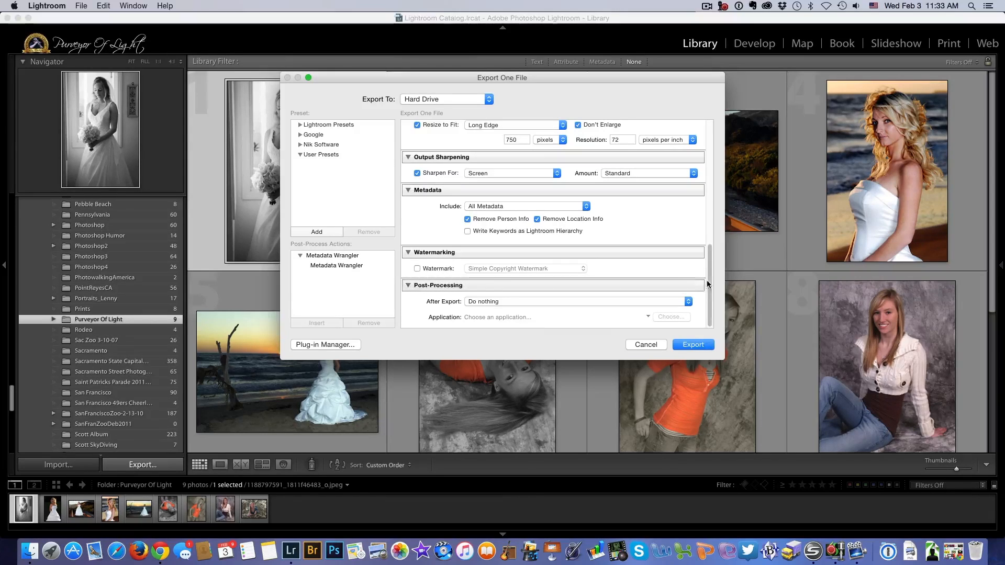
{"action": "scroll", "coordinate": [535, 209], "scroll_direction": "up", "scroll_amount": 10}
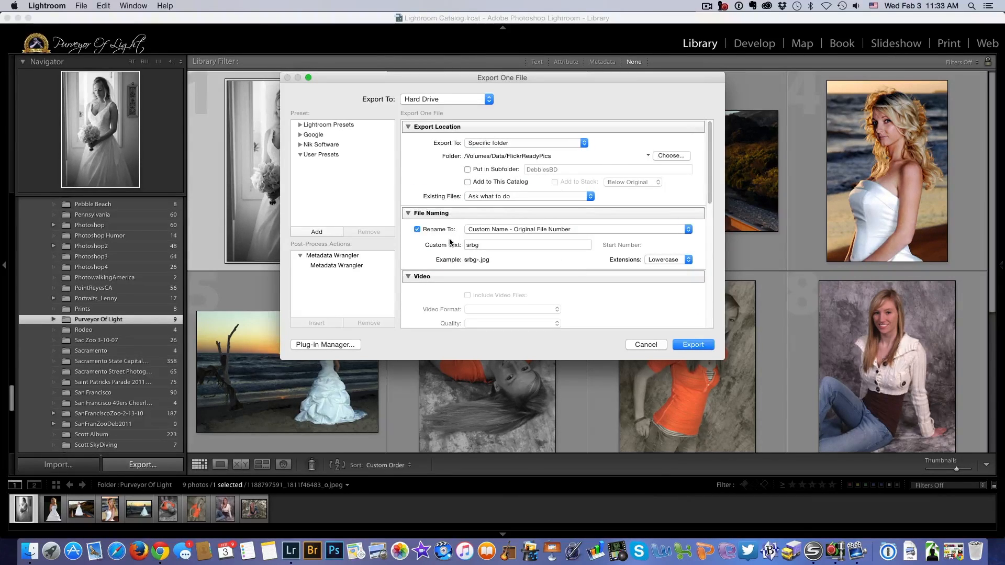
{"action": "left_click", "coordinate": [316, 232]}
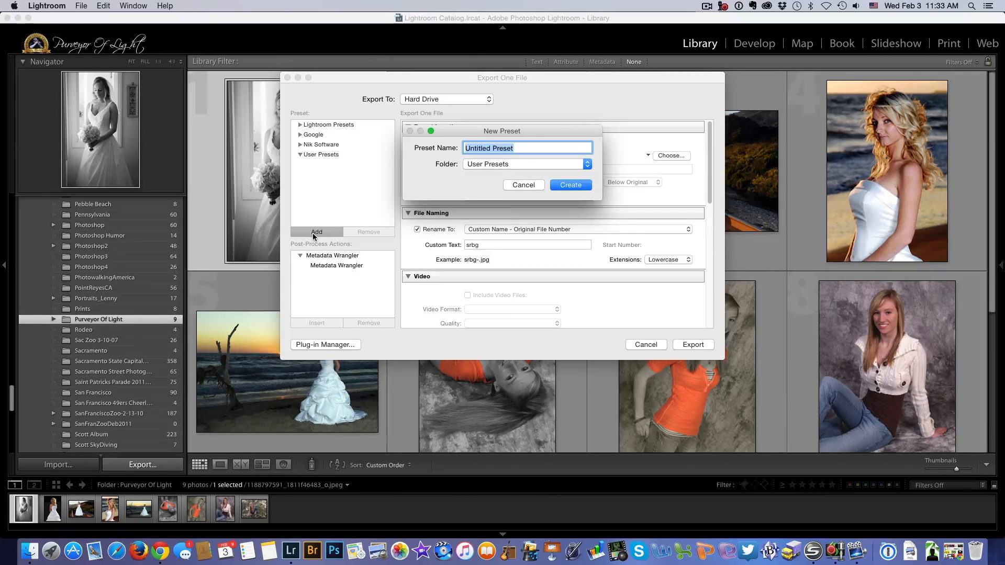
{"action": "type", "text": "Web Ready"}
{"action": "left_click", "coordinate": [576, 185]}
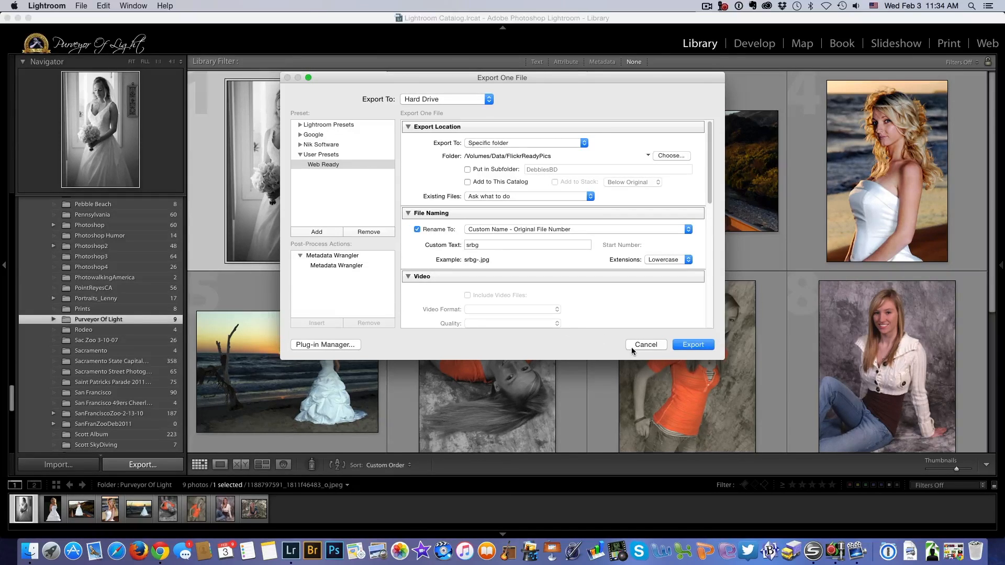
{"action": "left_click", "coordinate": [646, 344]}
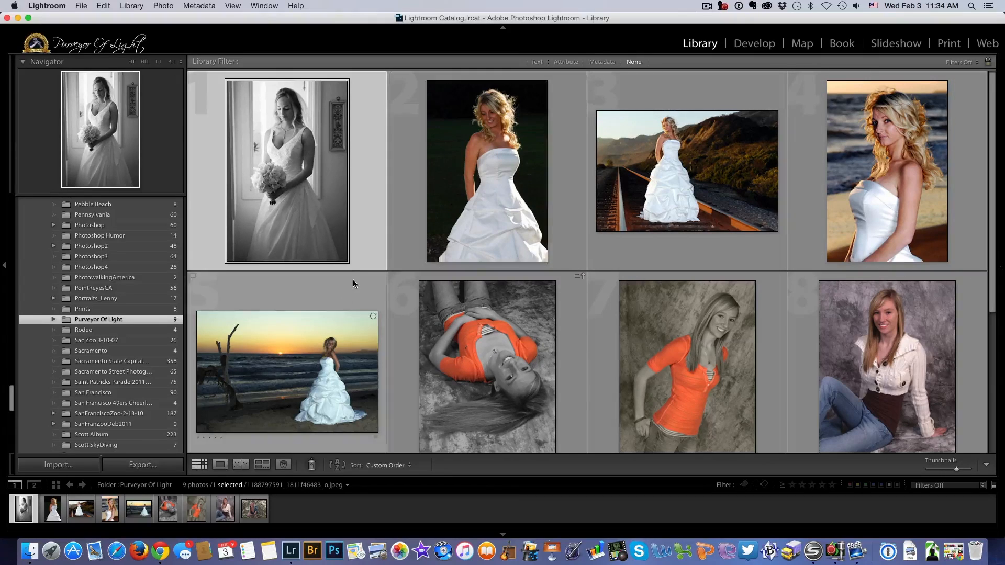
Step: Export the first four photos in the grid with the Web Ready preset, choosing the Desktop as the destination folder
{"action": "left_click", "coordinate": [806, 94], "text": "shift"}
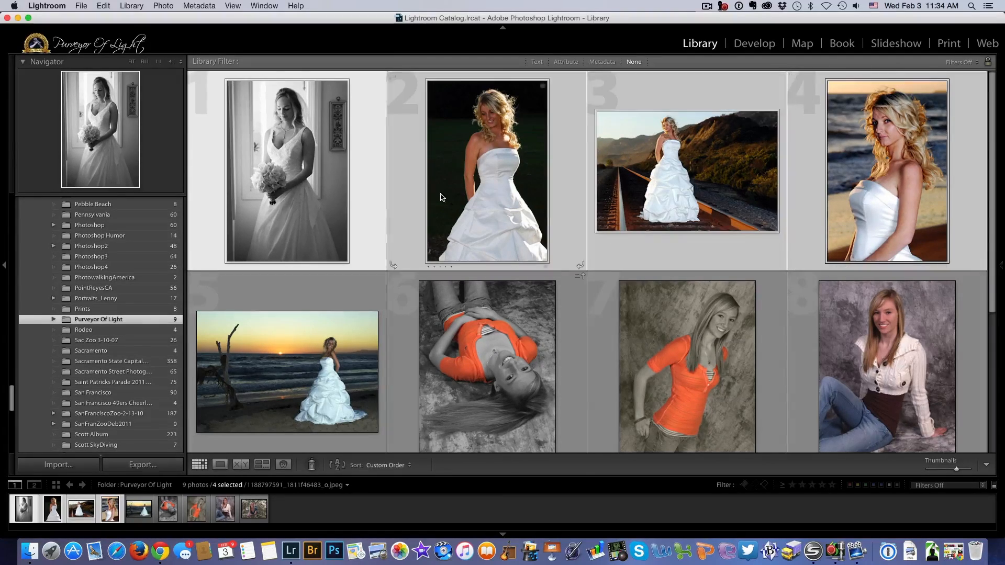
{"action": "right_click", "coordinate": [367, 155]}
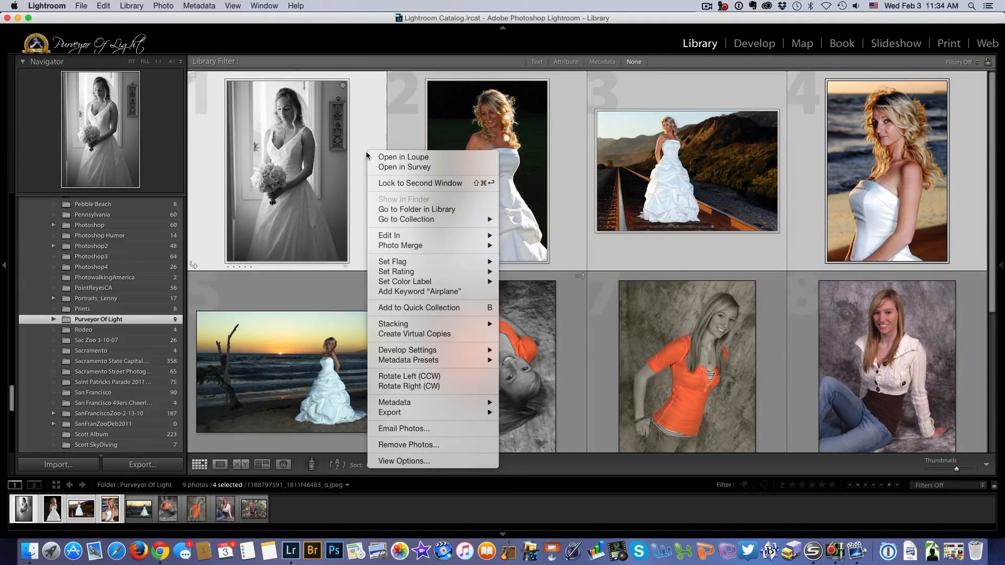
{"action": "mouse_move", "coordinate": [448, 414]}
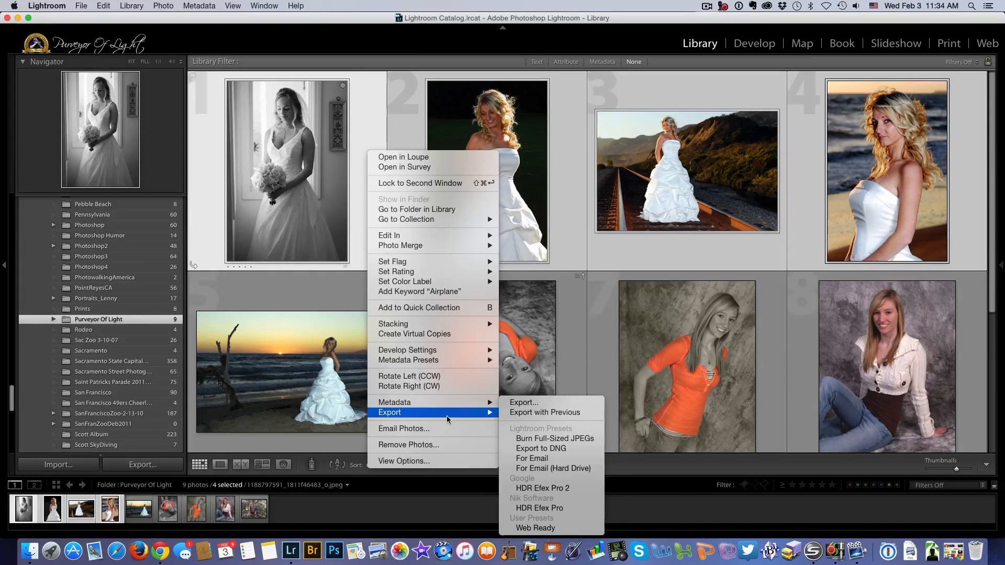
{"action": "left_click", "coordinate": [554, 529]}
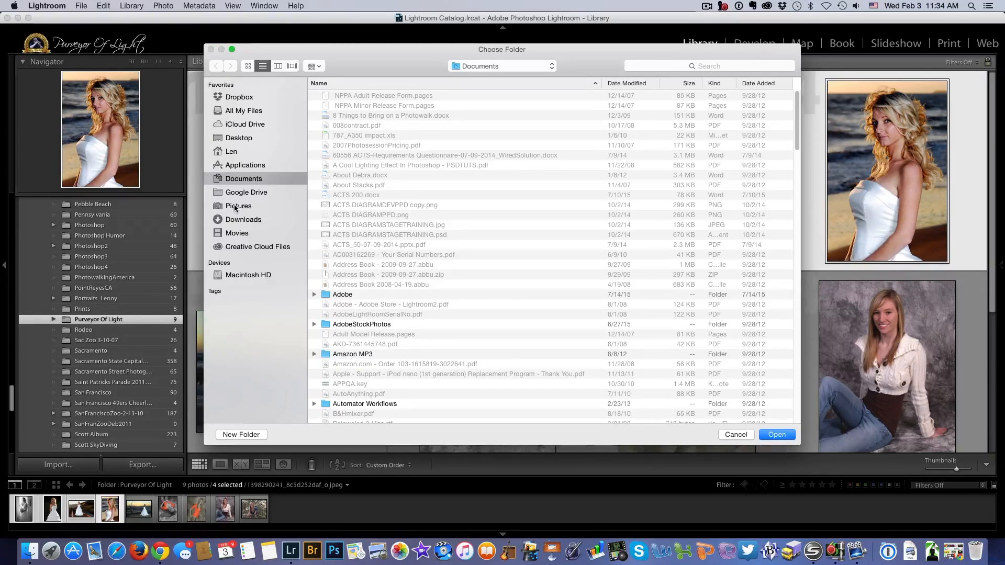
{"action": "left_click", "coordinate": [239, 138]}
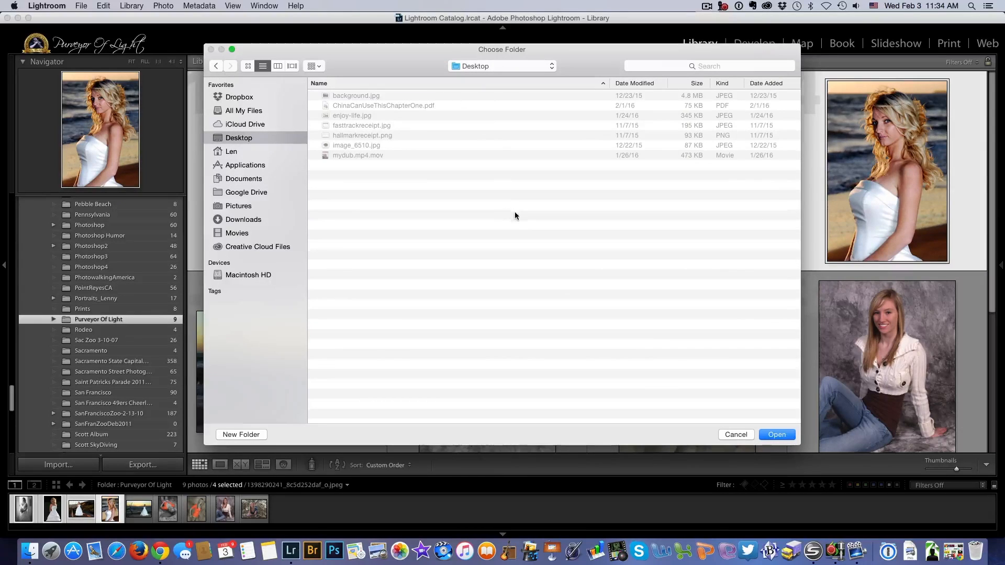
{"action": "left_click", "coordinate": [781, 435]}
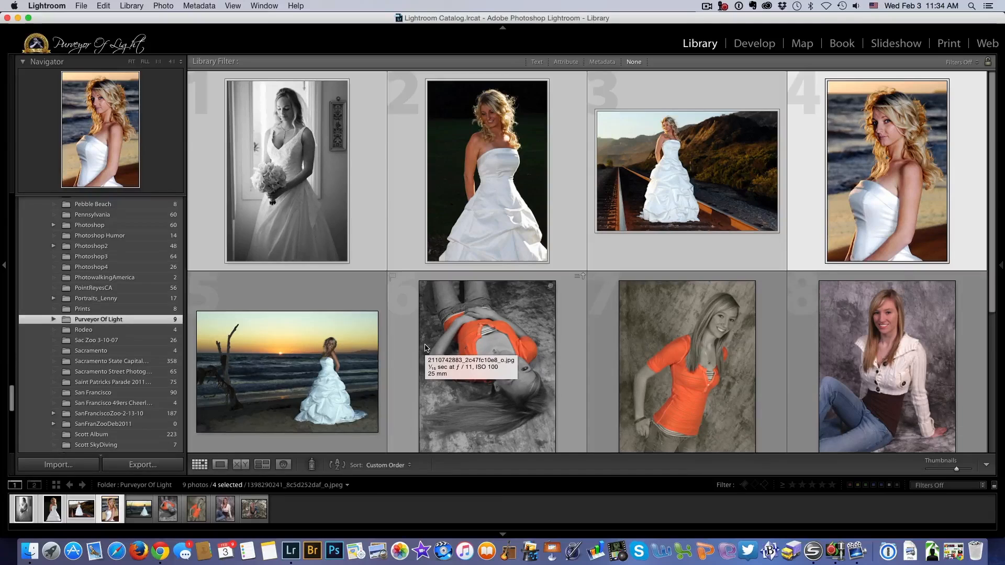
Step: Export the fifth photo, the bride on the beach at sunset, with the Web Ready preset
{"action": "left_click", "coordinate": [329, 306]}
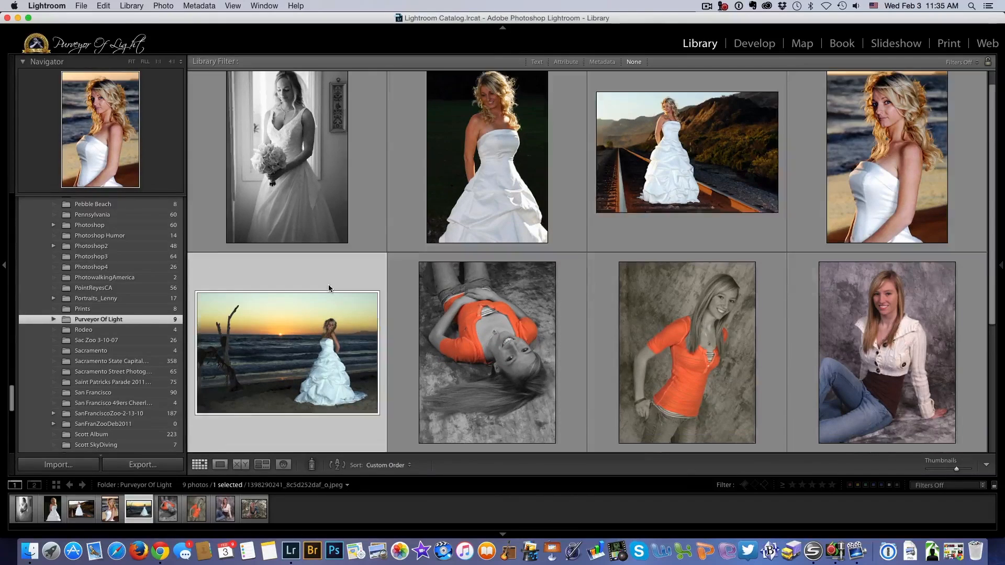
{"action": "right_click", "coordinate": [341, 256]}
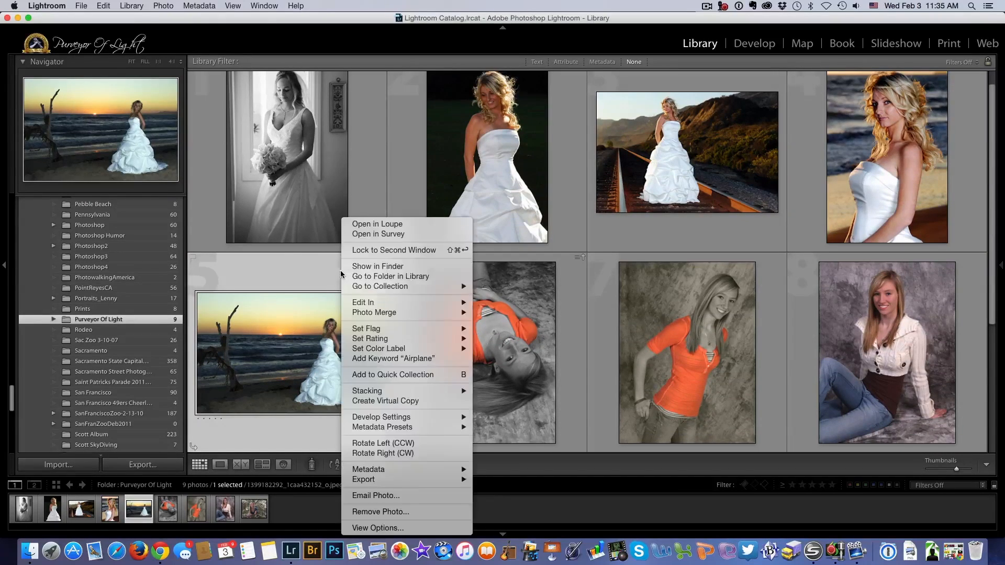
{"action": "mouse_move", "coordinate": [425, 479]}
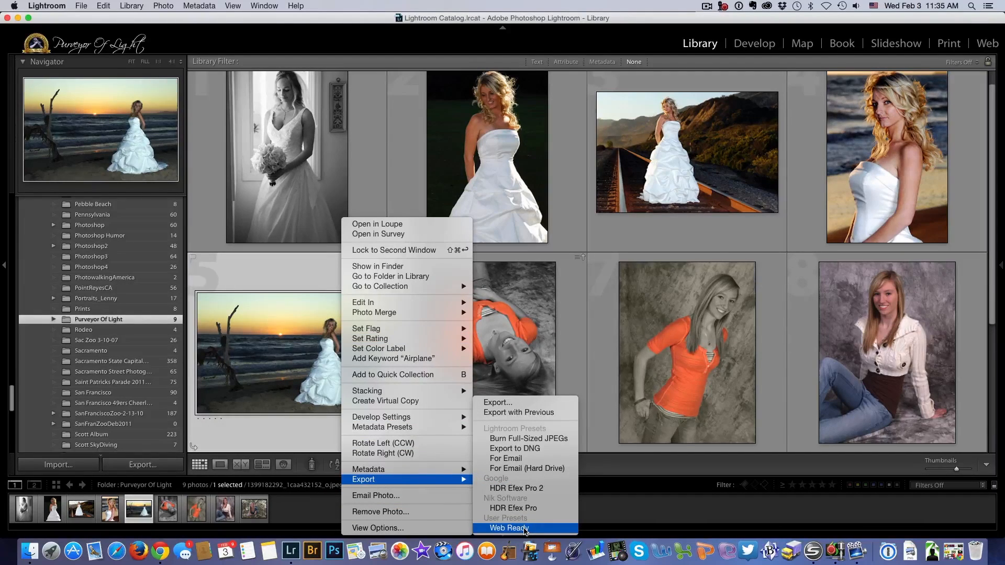
{"action": "left_click", "coordinate": [525, 530]}
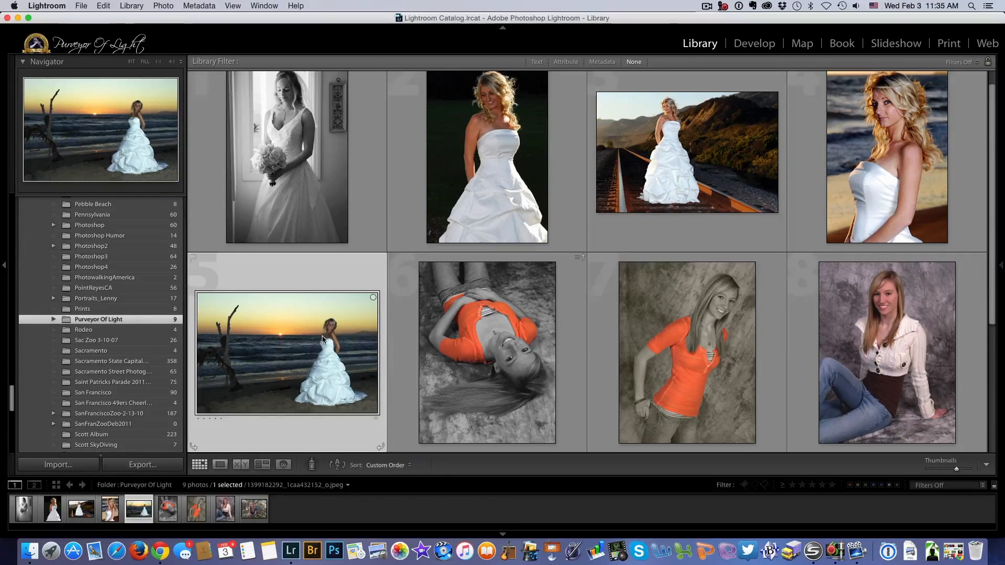
{"action": "left_click", "coordinate": [711, 5]}
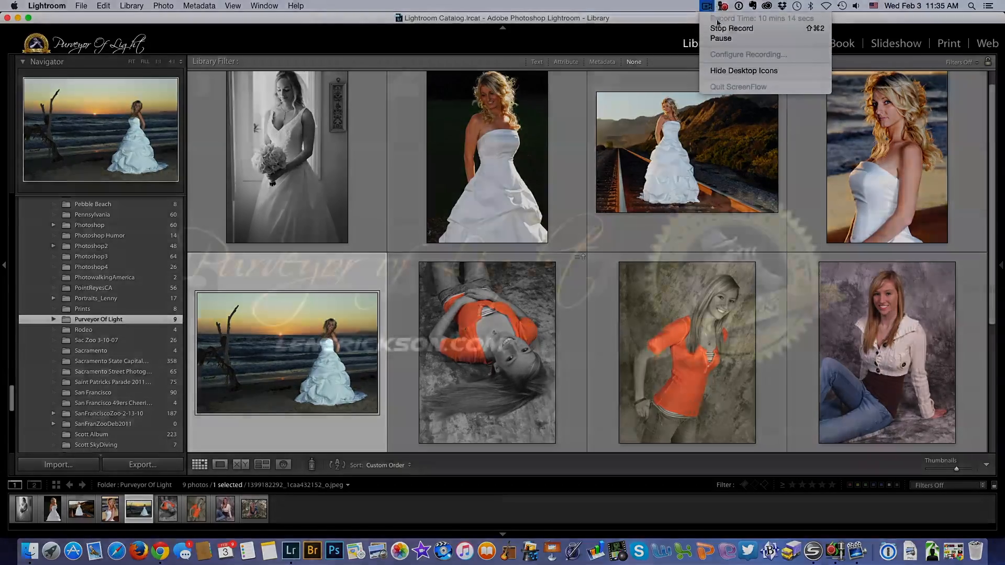